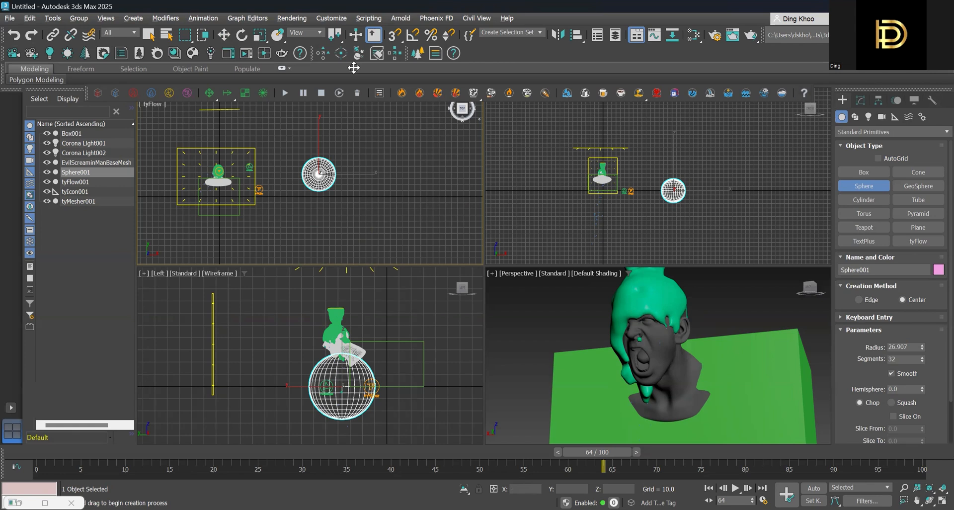
# - Move the sphere along X to about 216, and draw a new tyIcon helper beside it in the top view
pyautogui.press('w')
pyautogui.moveTo(368, 175); pyautogui.dragTo(392, 175)
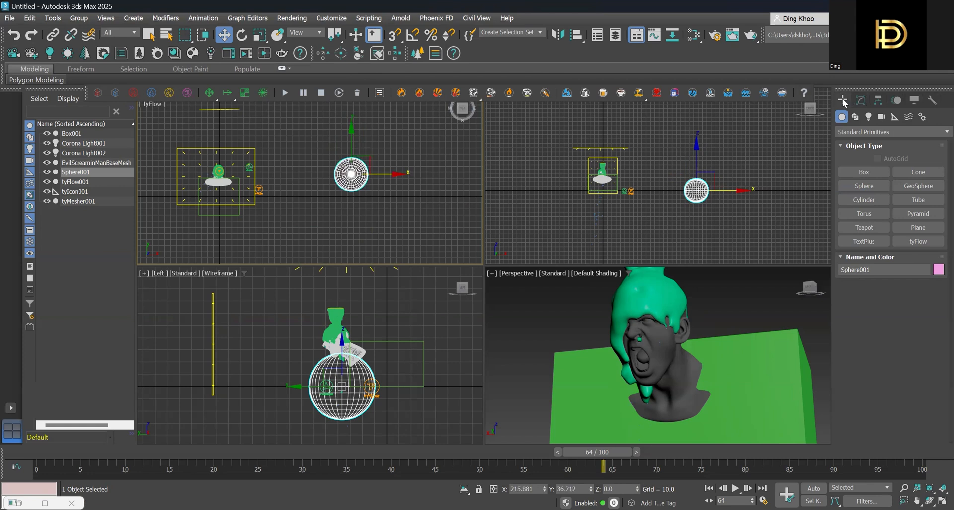
pyautogui.click(896, 116)
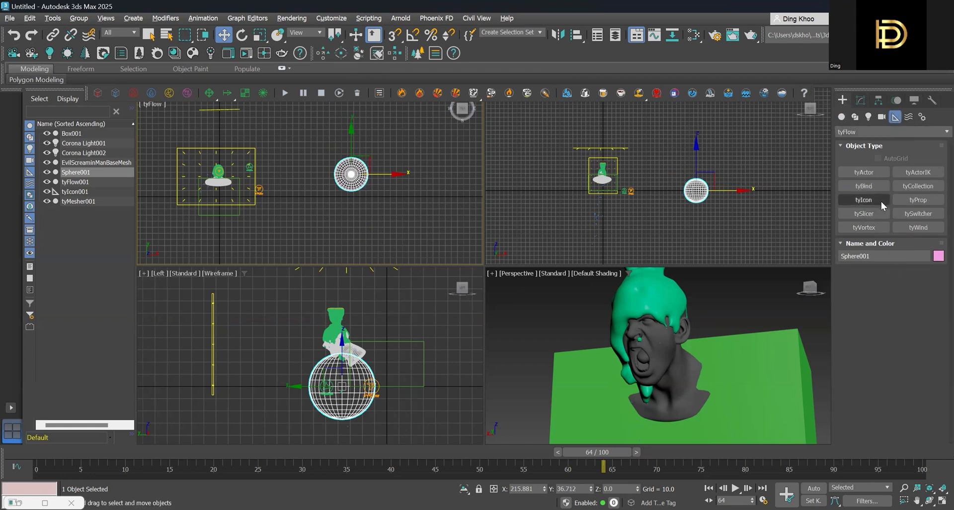
pyautogui.click(867, 199)
pyautogui.moveTo(394, 167); pyautogui.dragTo(420, 191)
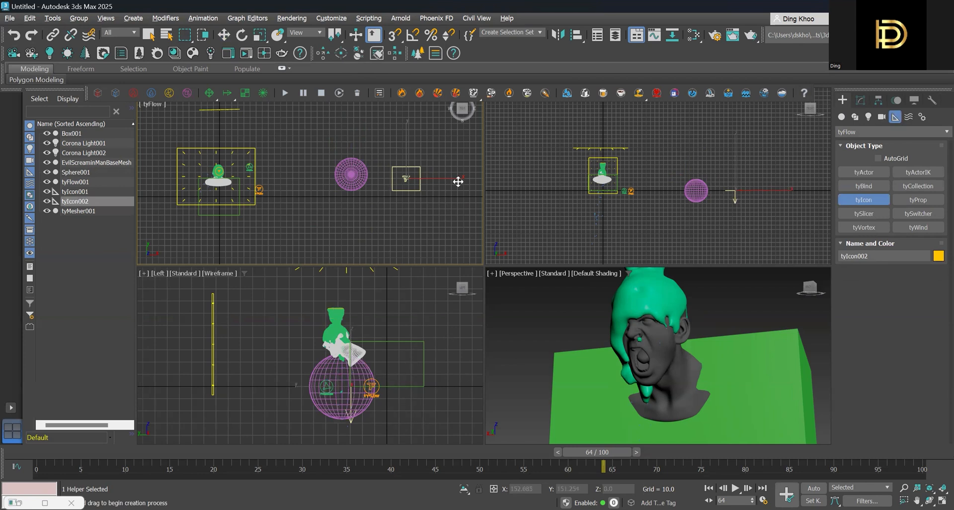
# - Center the new tyIcon over the sphere at about X 218, Y 35.5, and raise it to about Z 30.6
pyautogui.press('w')
pyautogui.moveTo(413, 119); pyautogui.dragTo(419, 139)
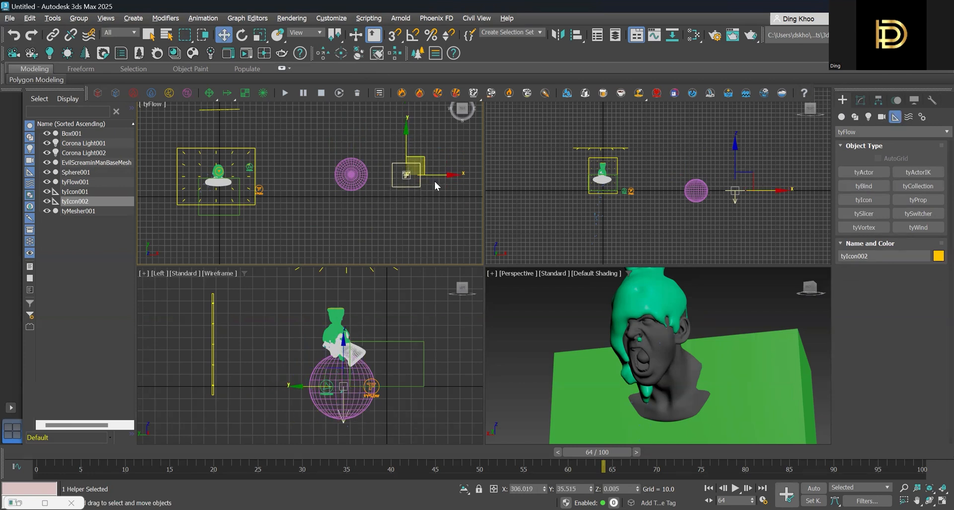
pyautogui.moveTo(437, 181); pyautogui.dragTo(391, 180)
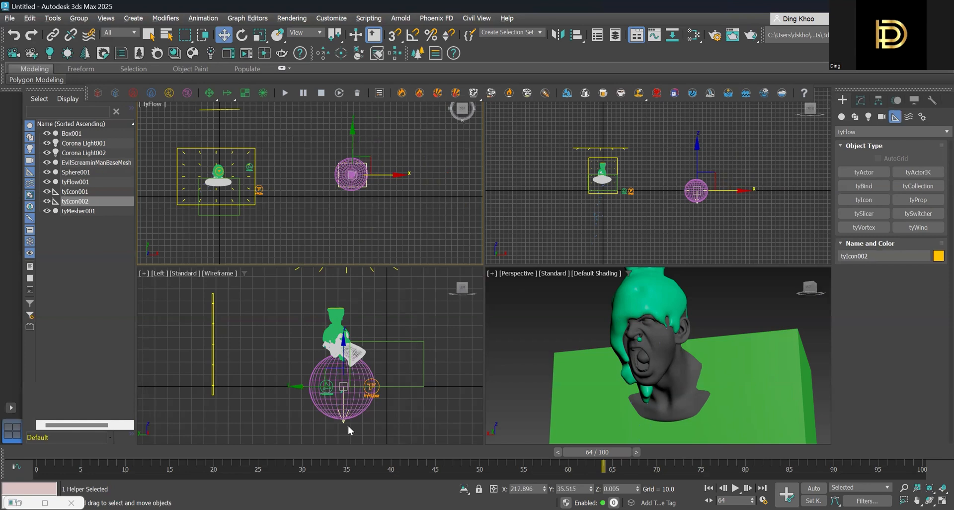
pyautogui.moveTo(338, 351); pyautogui.dragTo(344, 298)
# - Move the sphere along negative Y until it stands well clear of the head model and its existing tyFlow setup
pyautogui.moveTo(401, 211); pyautogui.dragTo(300, 151)
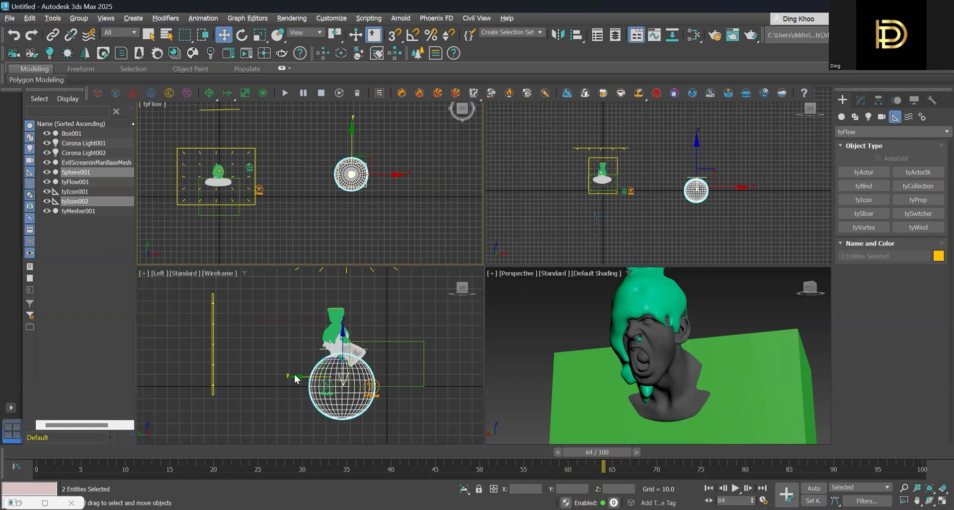
pyautogui.click(202, 375)
pyautogui.click(372, 409)
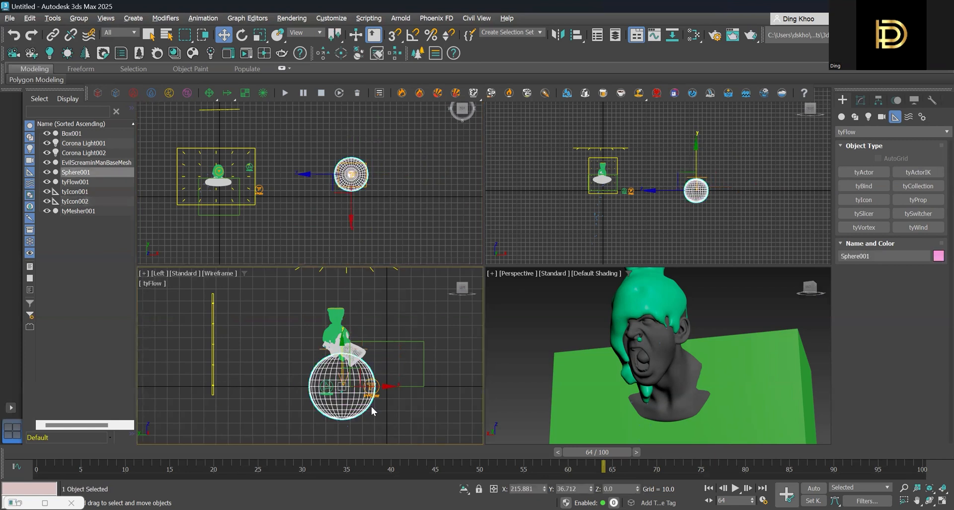
pyautogui.moveTo(382, 386); pyautogui.dragTo(187, 386)
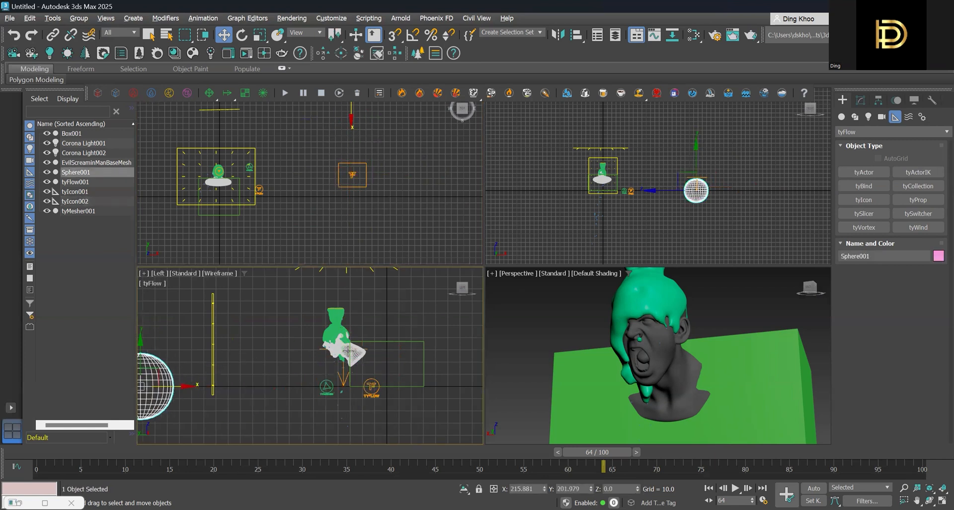
pyautogui.click(321, 349)
pyautogui.scroll(-3, 304, 398)
pyautogui.moveTo(322, 382); pyautogui.dragTo(472, 355, button='middle')
pyautogui.scroll(-2, 411, 365)
pyautogui.moveTo(409, 365); pyautogui.dragTo(366, 382, button='middle')
pyautogui.click(332, 379)
pyautogui.moveTo(356, 380); pyautogui.dragTo(491, 378)
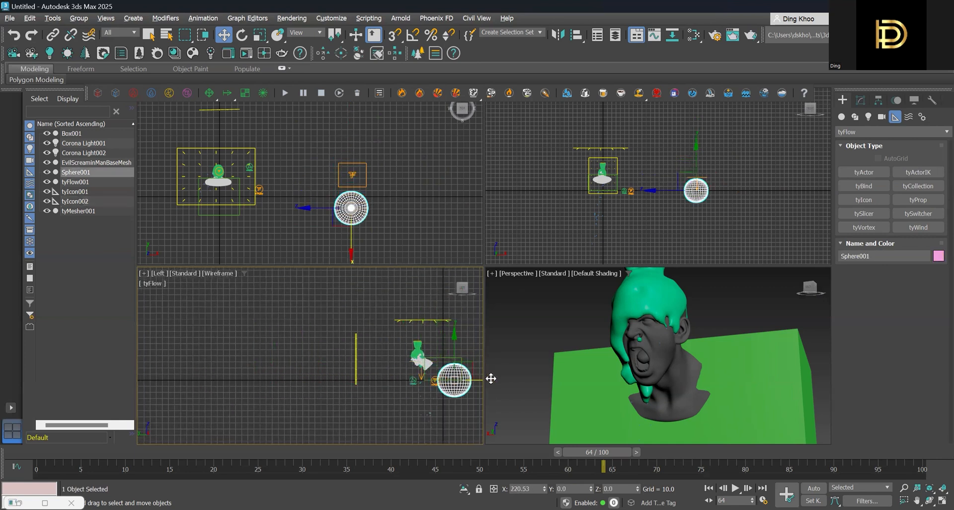
pyautogui.moveTo(491, 379); pyautogui.dragTo(320, 358, button='middle')
pyautogui.moveTo(352, 359); pyautogui.dragTo(387, 365)
pyautogui.click(298, 362)
pyautogui.click(298, 362)
pyautogui.click(378, 395)
# - Move the new tyIcon along Y to about -119 so it sits directly above the relocated sphere
pyautogui.scroll(2, 242, 343)
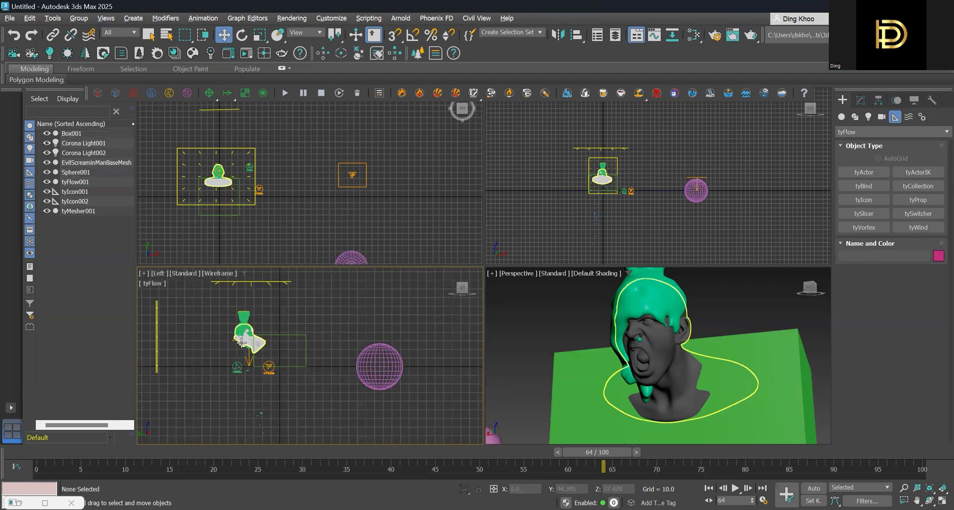
pyautogui.scroll(2, 241, 343)
pyautogui.click(242, 343)
pyautogui.moveTo(339, 338); pyautogui.dragTo(484, 341)
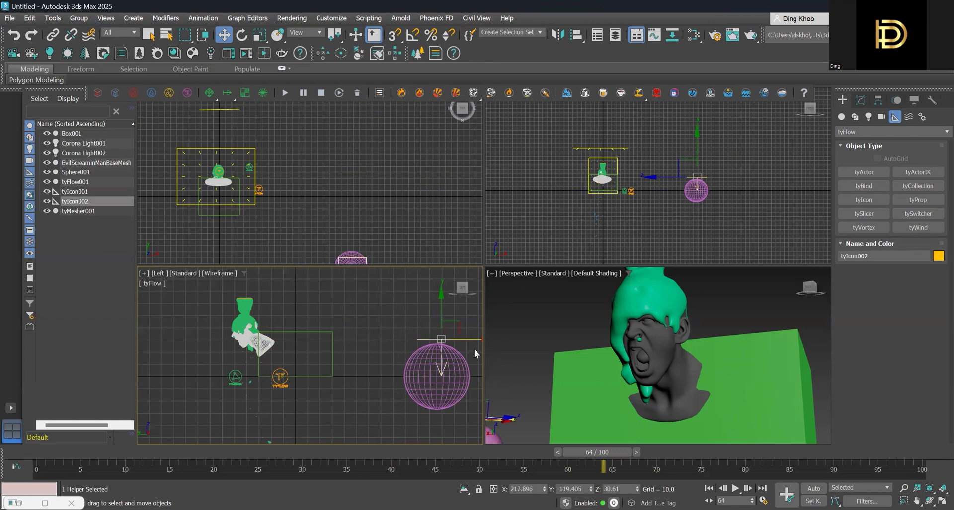
pyautogui.scroll(-5, 634, 367)
pyautogui.moveTo(640, 357); pyautogui.dragTo(641, 299, button='middle')
pyautogui.keyDown('alt'); pyautogui.moveTo(581, 357); pyautogui.dragTo(740, 353, button='middle'); pyautogui.keyUp('alt')
pyautogui.moveTo(652, 380); pyautogui.dragTo(642, 313, button='middle')
pyautogui.keyDown('alt'); pyautogui.moveTo(642, 313); pyautogui.dragTo(639, 320, button='middle'); pyautogui.keyUp('alt')
pyautogui.scroll(3, 621, 353)
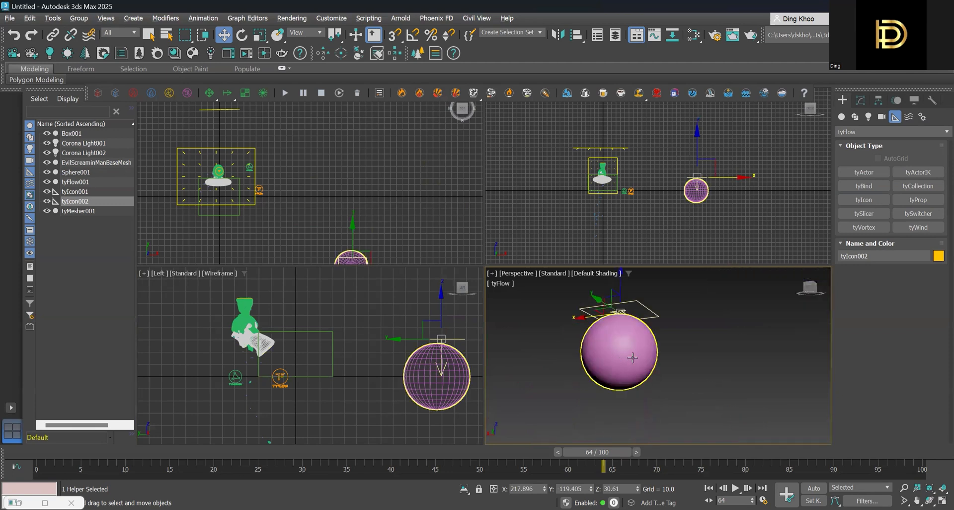
pyautogui.keyDown('alt'); pyautogui.moveTo(633, 358); pyautogui.dragTo(594, 343, button='middle'); pyautogui.keyUp('alt')
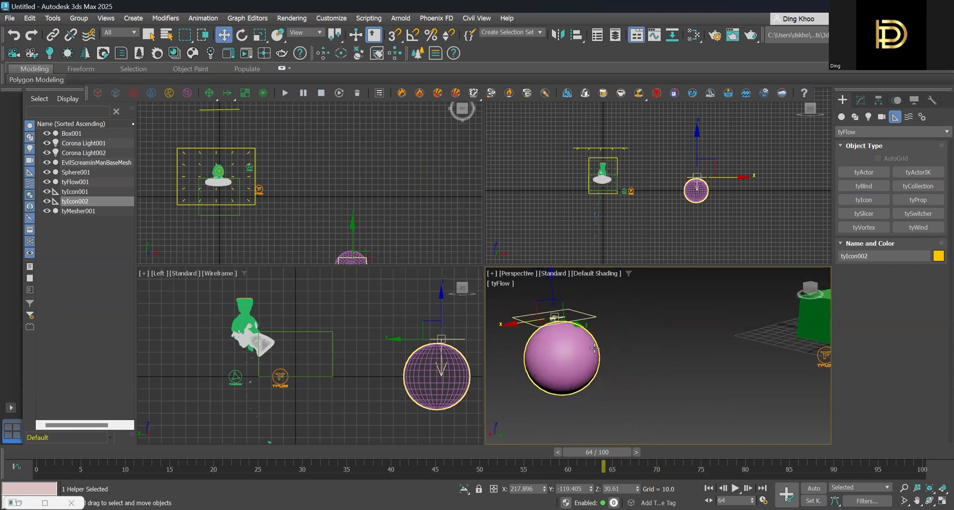
pyautogui.click(841, 116)
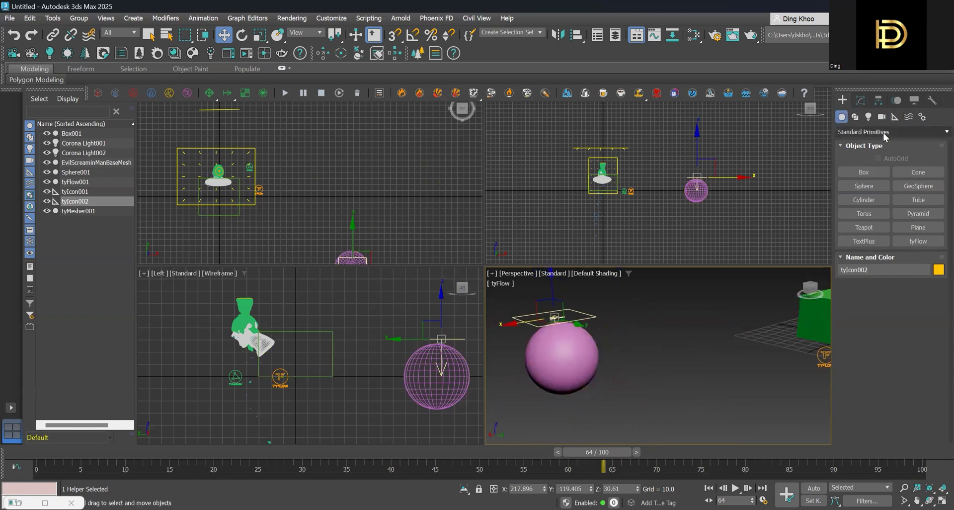
pyautogui.click(934, 243)
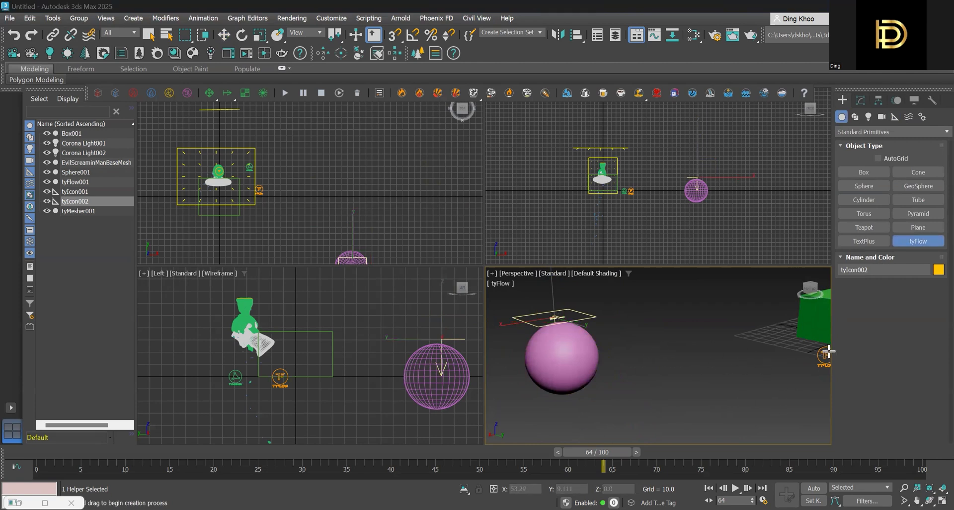
pyautogui.press('w')
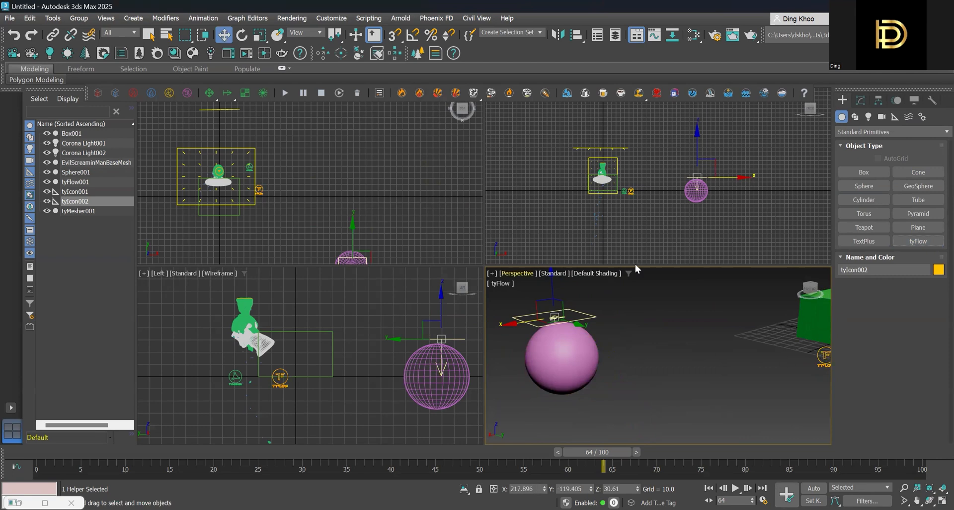
# - Open the existing tyFlow object's editor, move Event_001 aside, and add a Birth operator as a separate new event
pyautogui.click(824, 355)
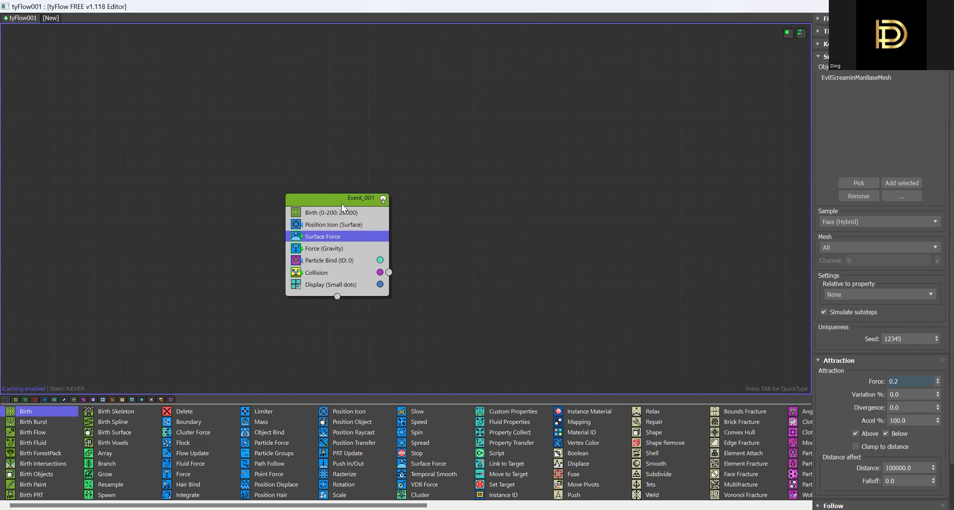
pyautogui.moveTo(342, 204); pyautogui.dragTo(199, 167)
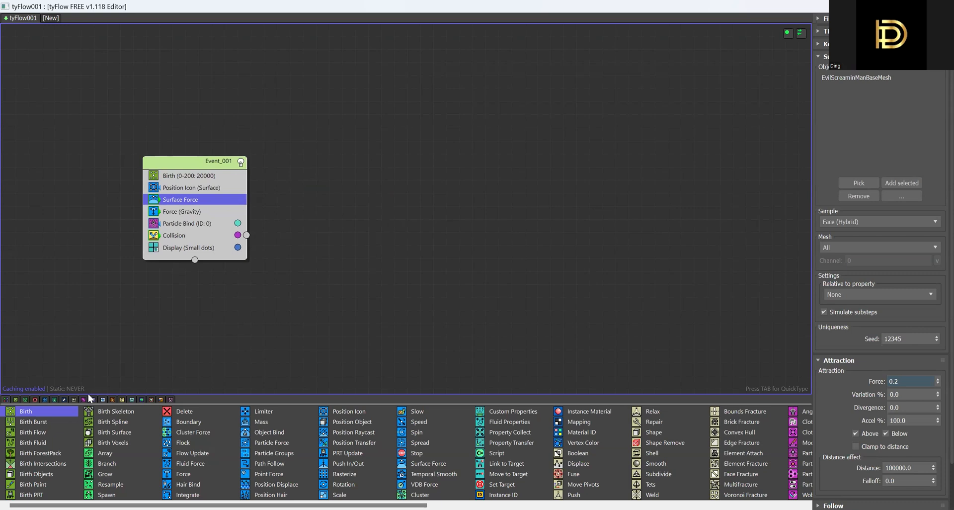
pyautogui.moveTo(70, 410); pyautogui.dragTo(154, 355)
pyautogui.moveTo(397, 185); pyautogui.dragTo(396, 186)
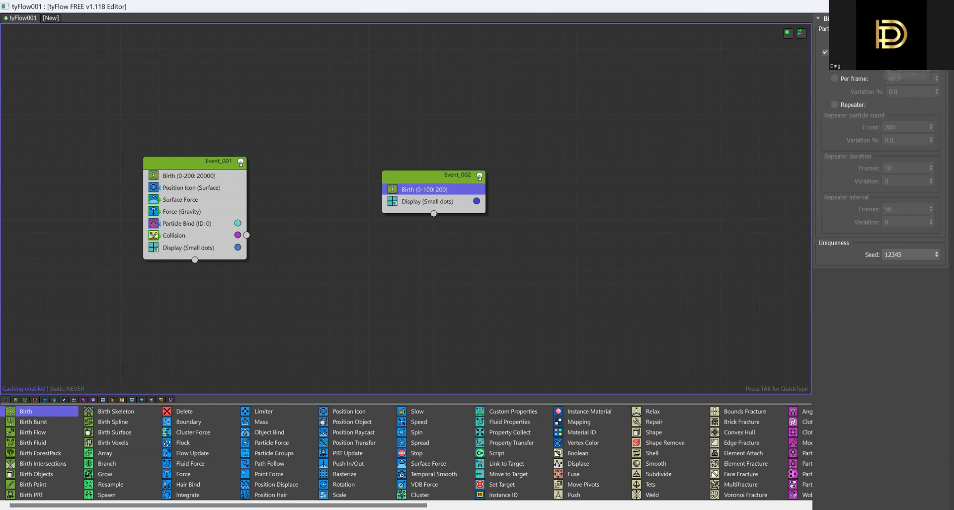
# - Set the new Birth operator's end frame to 200 and its total to 10000 particles
pyautogui.moveTo(907, 66); pyautogui.dragTo(866, 69)
pyautogui.press('Return')
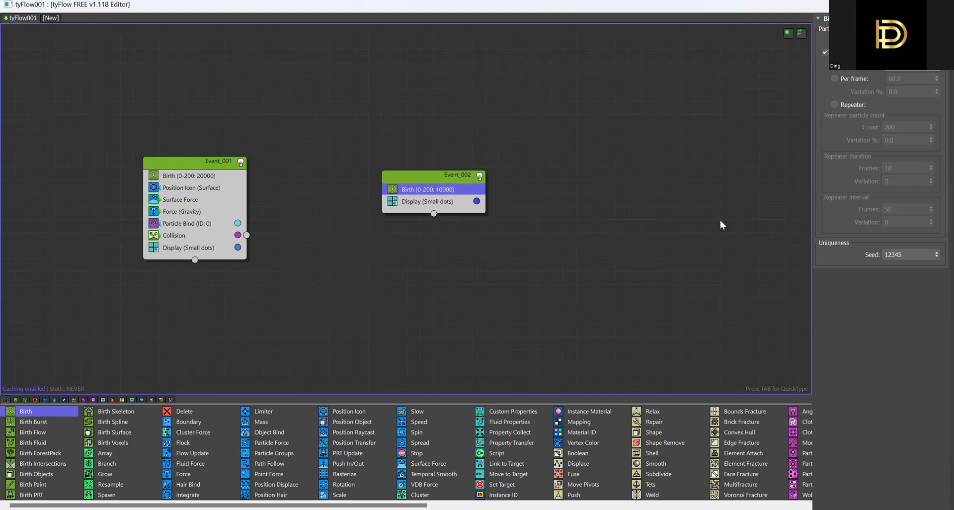
# - Add a Position Icon operator below the new Birth operator and pick the tyIcon above the sphere as its icon
pyautogui.press('super+Down')
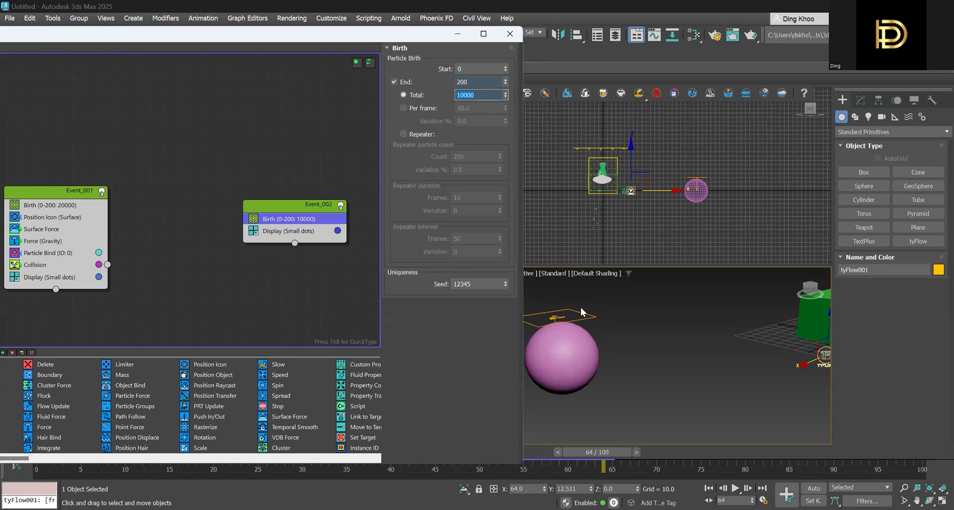
pyautogui.click(320, 219)
pyautogui.press('Tab')
pyautogui.write('positio')
pyautogui.press('Down')
pyautogui.press('Down')
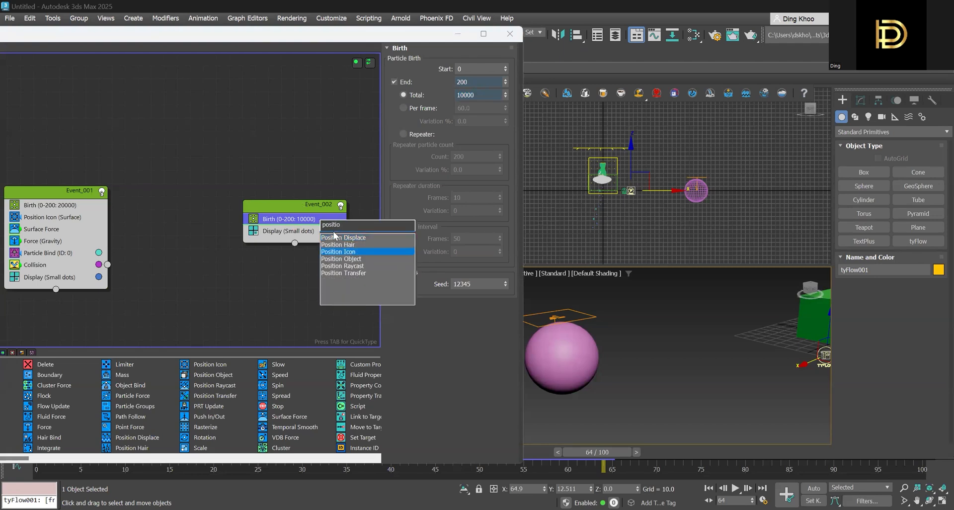
pyautogui.press('Return')
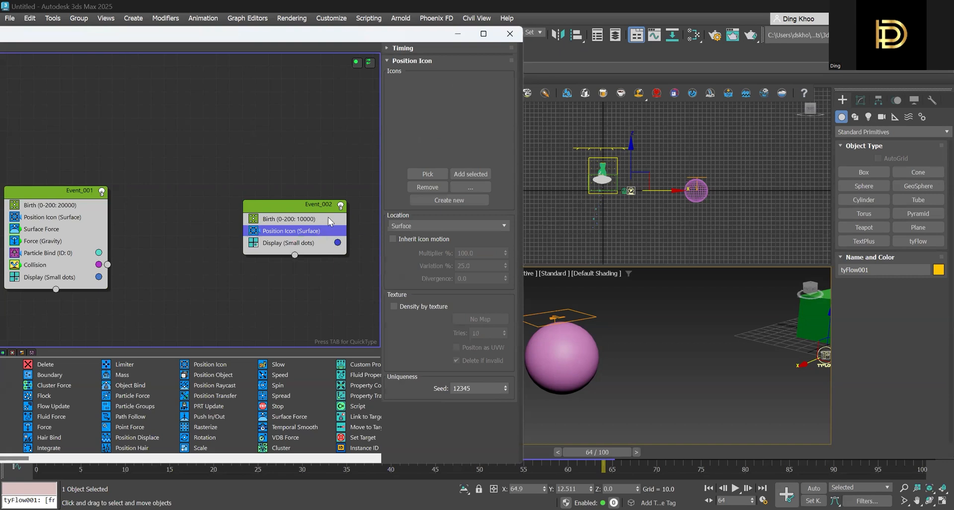
pyautogui.click(426, 175)
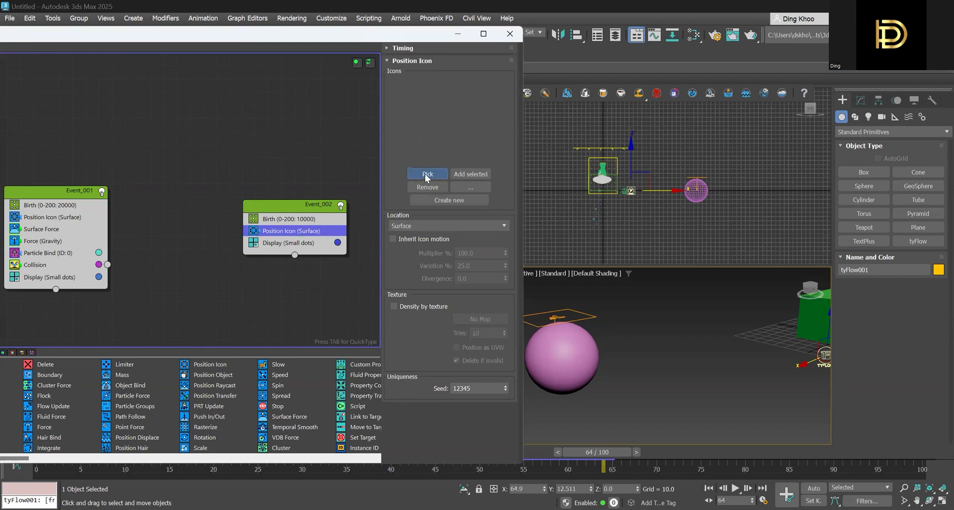
pyautogui.click(577, 312)
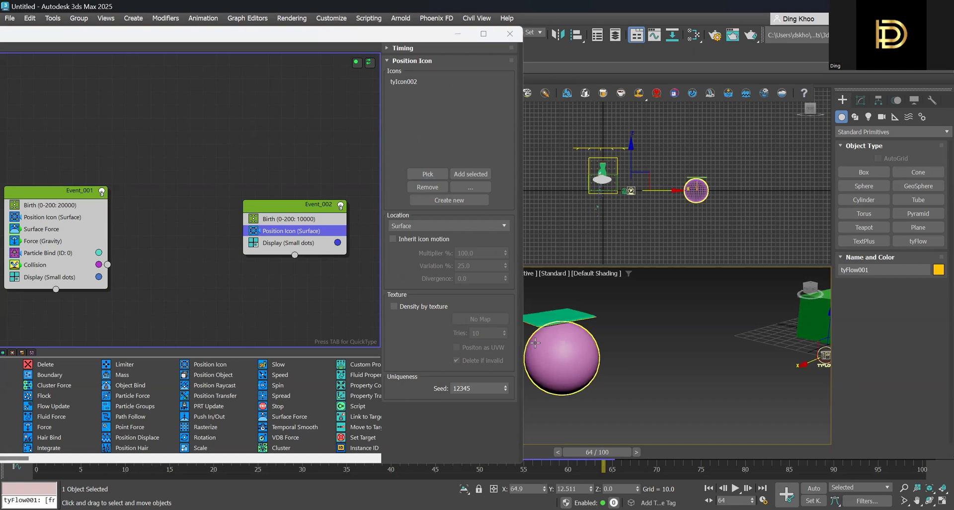
# - Move the tyFlow editor window clear of the timeline and rewind the animation to frame 0
pyautogui.moveTo(591, 329); pyautogui.dragTo(653, 359, button='middle')
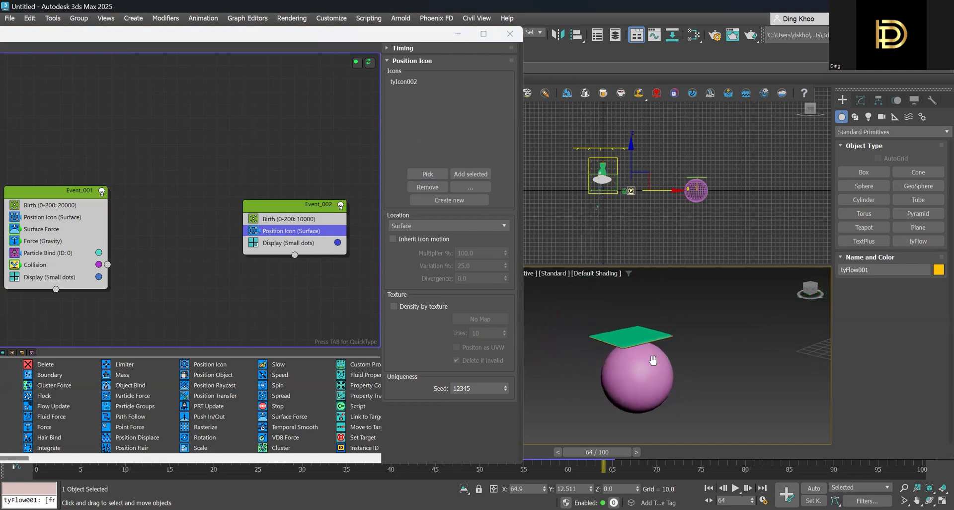
pyautogui.moveTo(258, 294); pyautogui.dragTo(235, 283, button='middle')
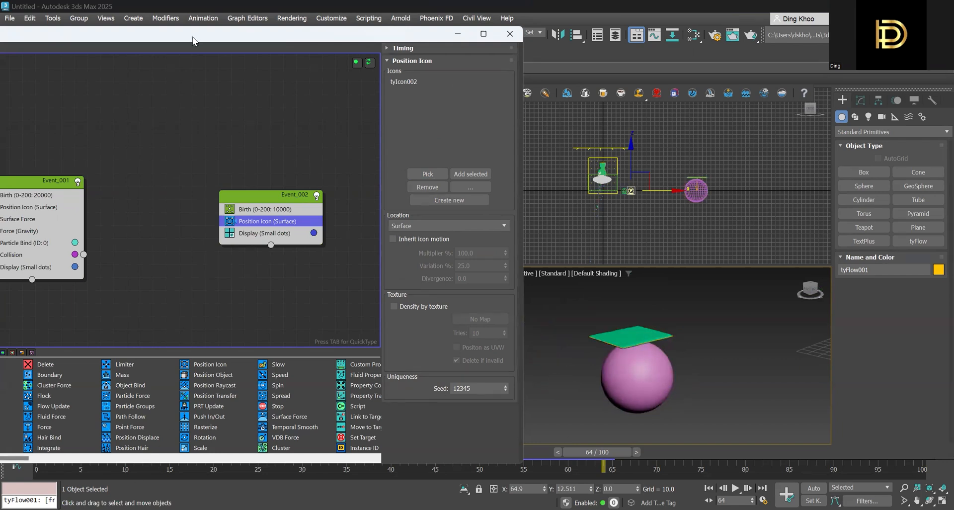
pyautogui.moveTo(192, 37); pyautogui.dragTo(196, 11)
pyautogui.moveTo(590, 451); pyautogui.dragTo(49, 457)
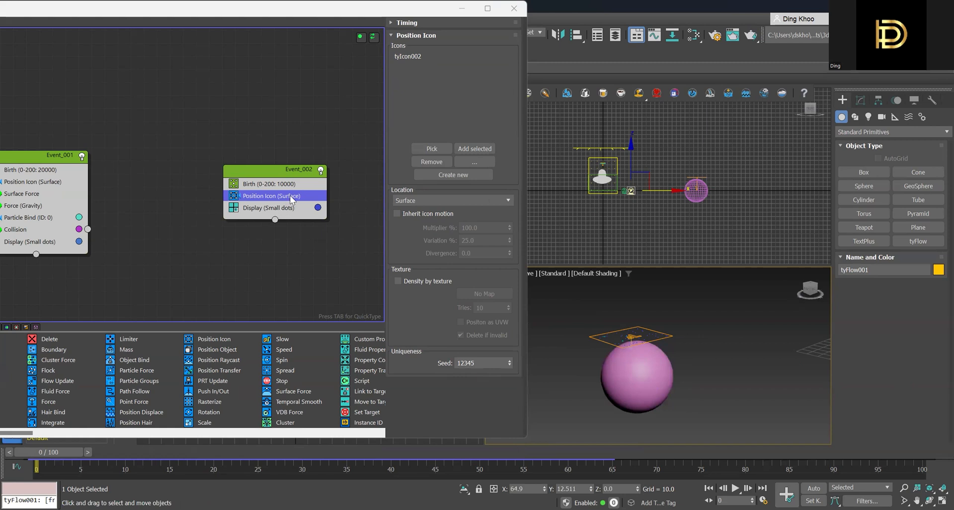
# - Add a Force operator below Position Icon in Event_002 and set its built-in gravity strength to -0.3
pyautogui.press('Tab')
pyautogui.write('force')
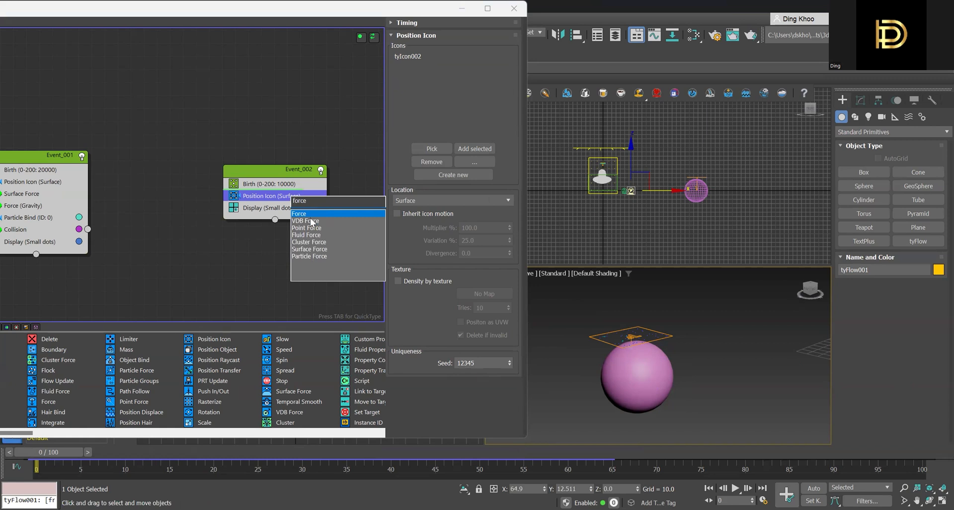
pyautogui.press('Return')
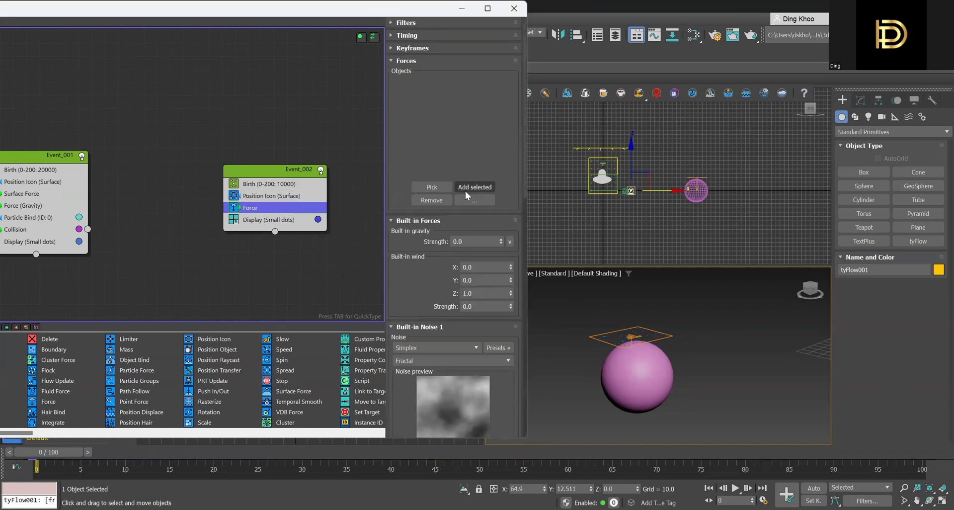
pyautogui.click(428, 187)
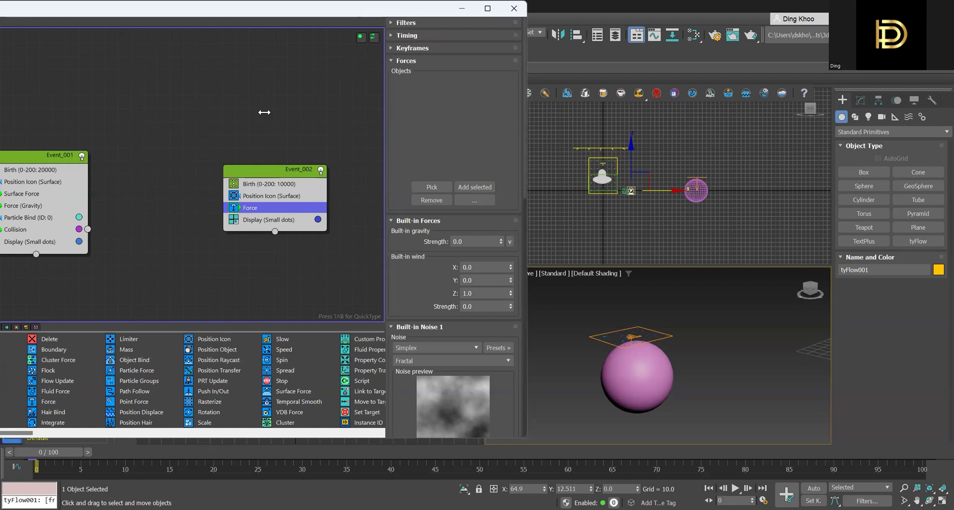
pyautogui.click(487, 241)
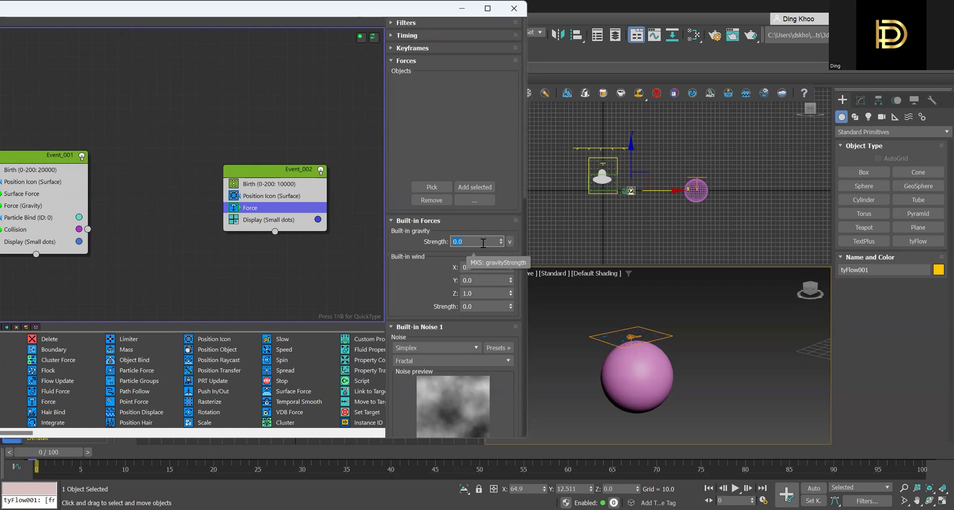
pyautogui.write('-0')
pyautogui.write('.3')
pyautogui.press('Return')
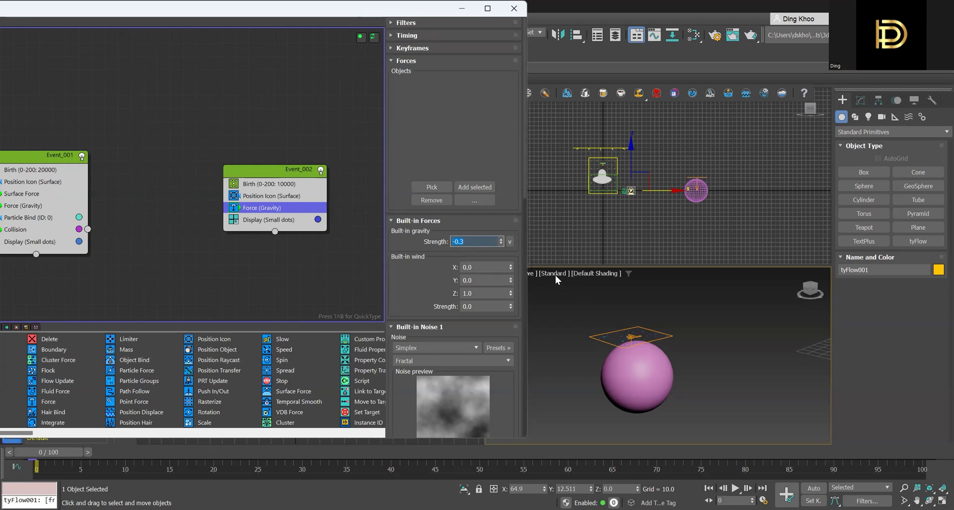
pyautogui.click(631, 349)
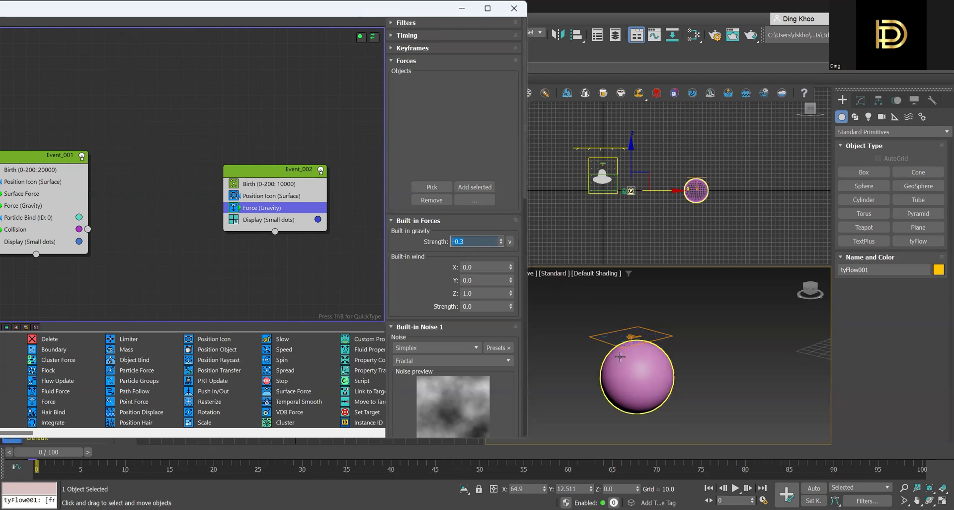
pyautogui.click(632, 420)
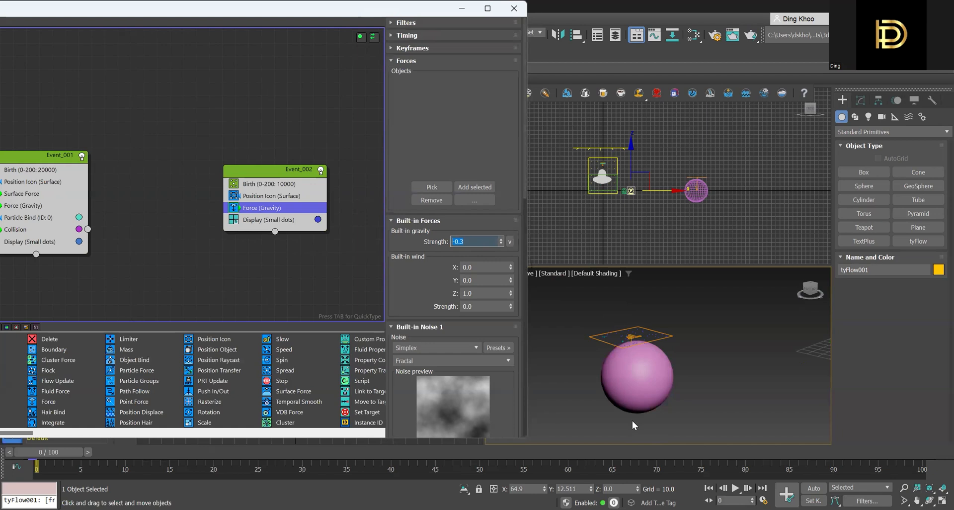
# - Add a Collision operator above Force in Event_002 and pick the pink sphere as its collision object
pyautogui.click(299, 206)
pyautogui.press('Tab')
pyautogui.write('co')
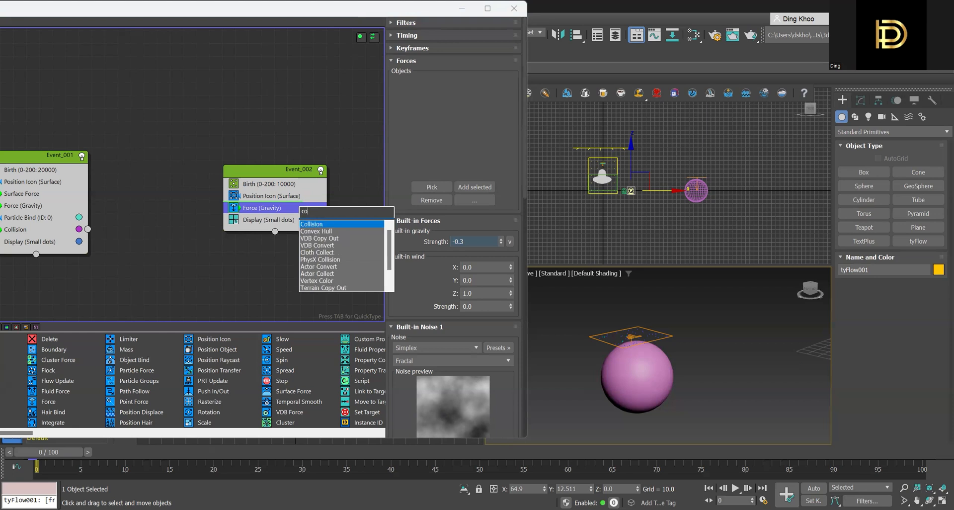
pyautogui.write('ll')
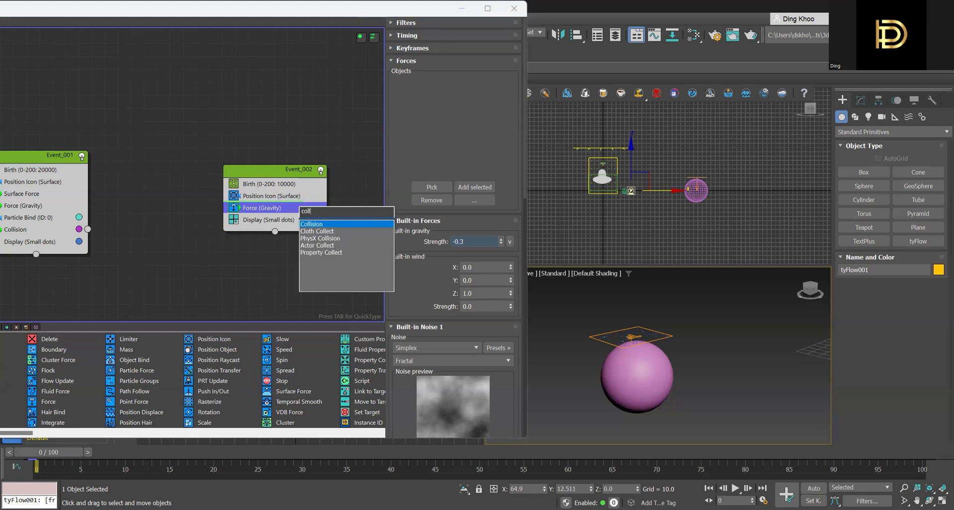
pyautogui.click(333, 225)
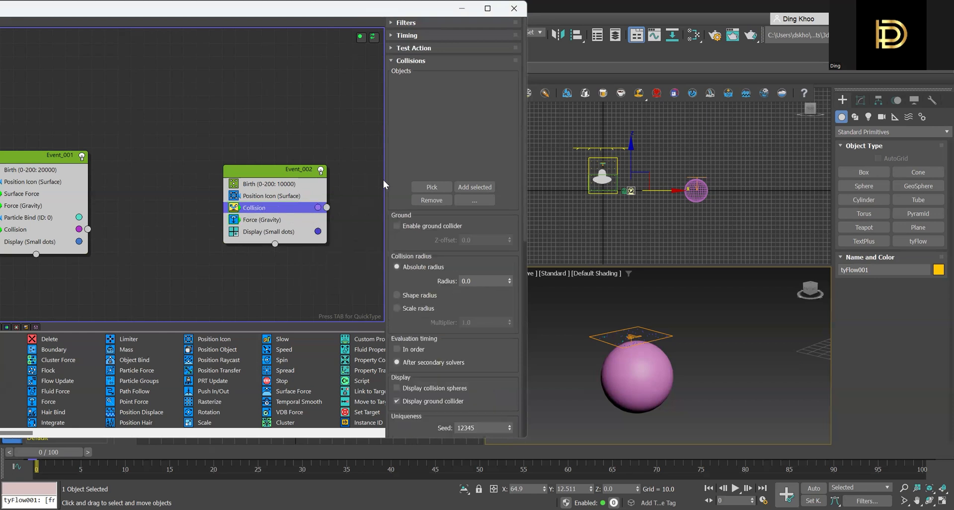
pyautogui.click(432, 187)
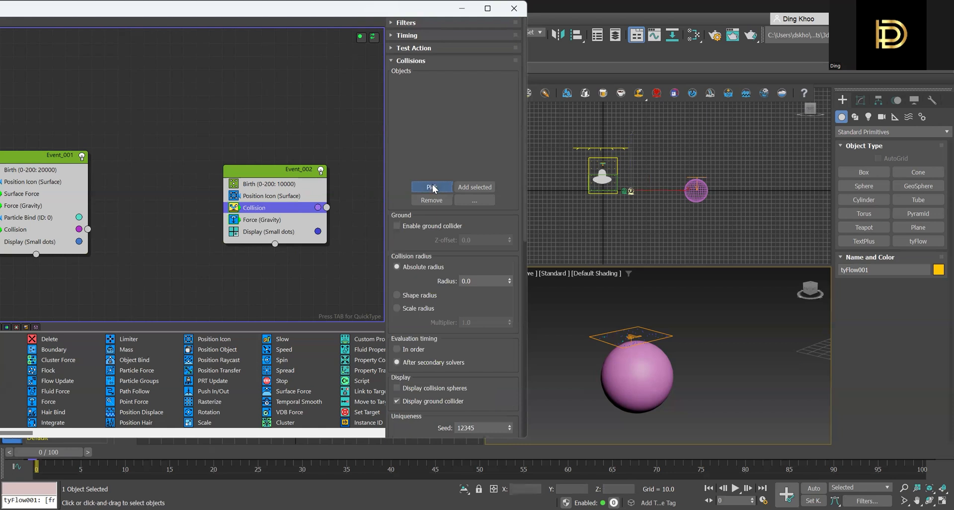
pyautogui.click(627, 379)
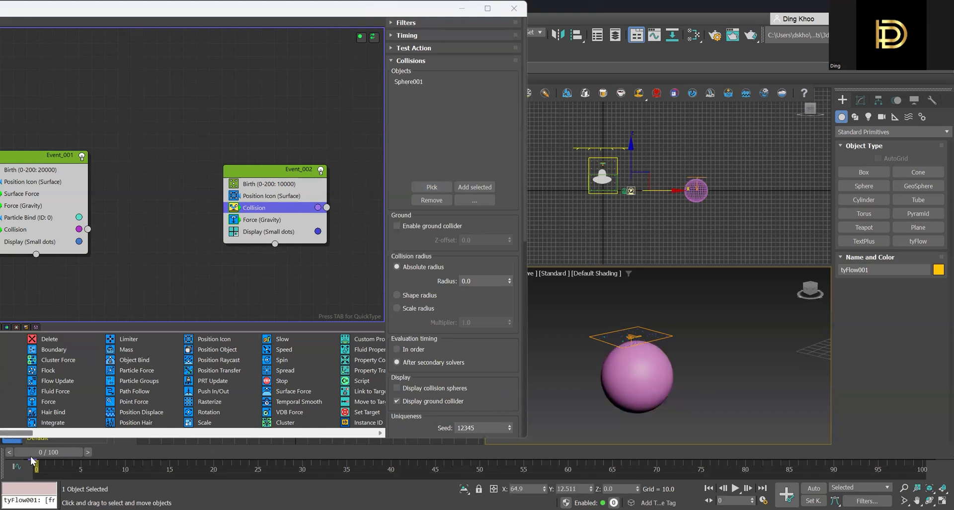
# - Scrub the animation to preview the particles falling over the sphere, stopping at frame 16
pyautogui.moveTo(52, 451); pyautogui.dragTo(748, 447)
pyautogui.moveTo(463, 452); pyautogui.dragTo(28, 452)
pyautogui.moveTo(87, 450); pyautogui.dragTo(179, 464)
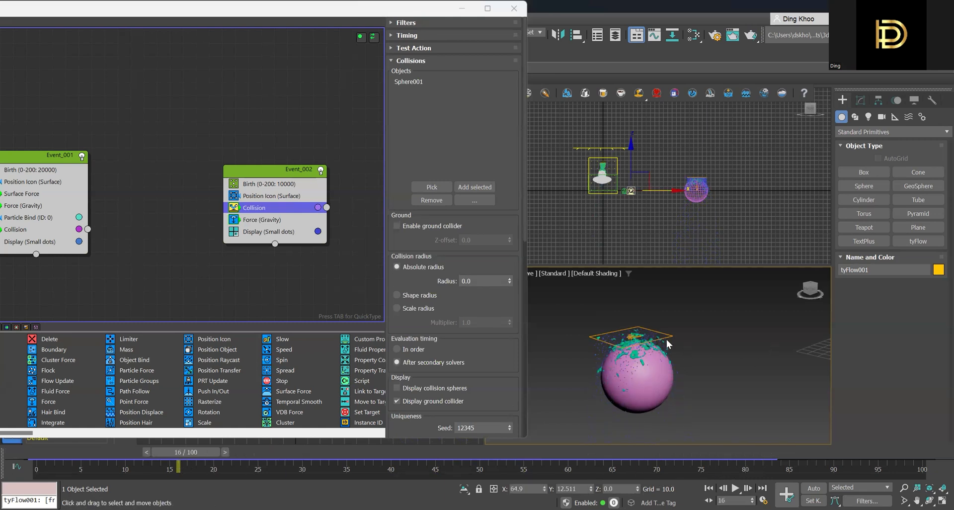
# - Browse the object creation categories and display the tyFlow geometry types, tyCache and tyMesher
pyautogui.click(862, 102)
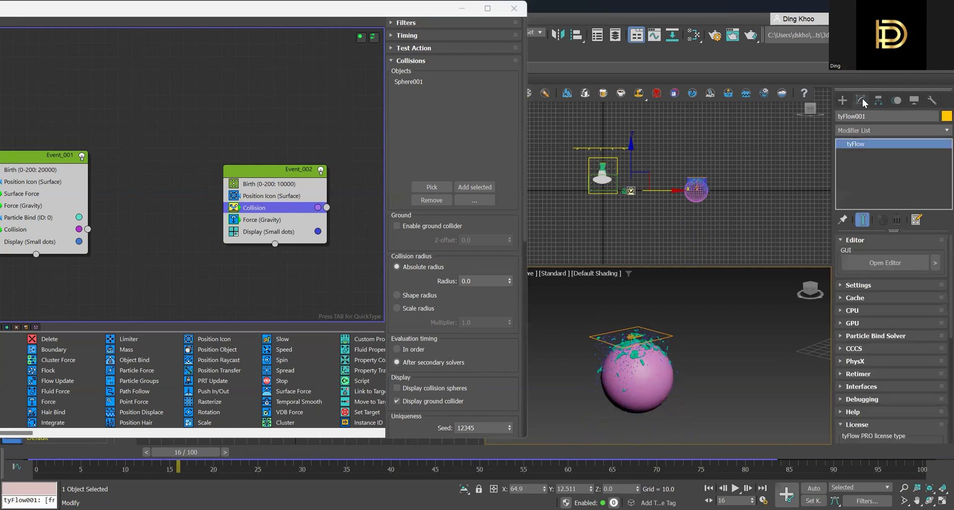
pyautogui.click(843, 100)
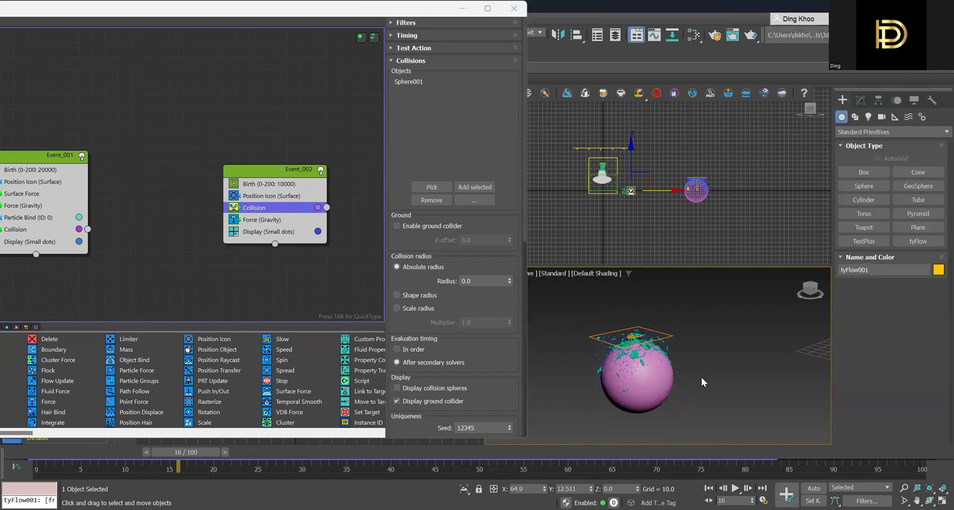
pyautogui.click(862, 102)
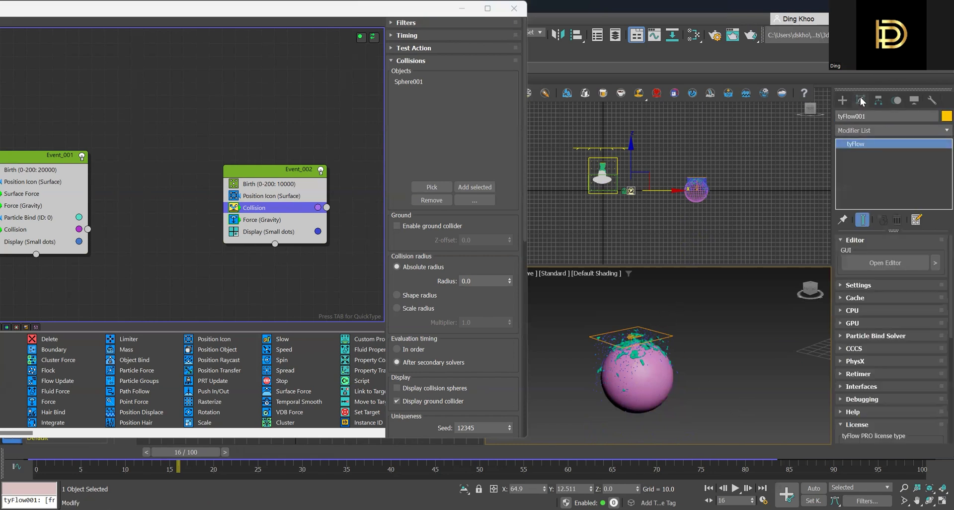
pyautogui.scroll(8, 621, 204)
pyautogui.scroll(3, 616, 202)
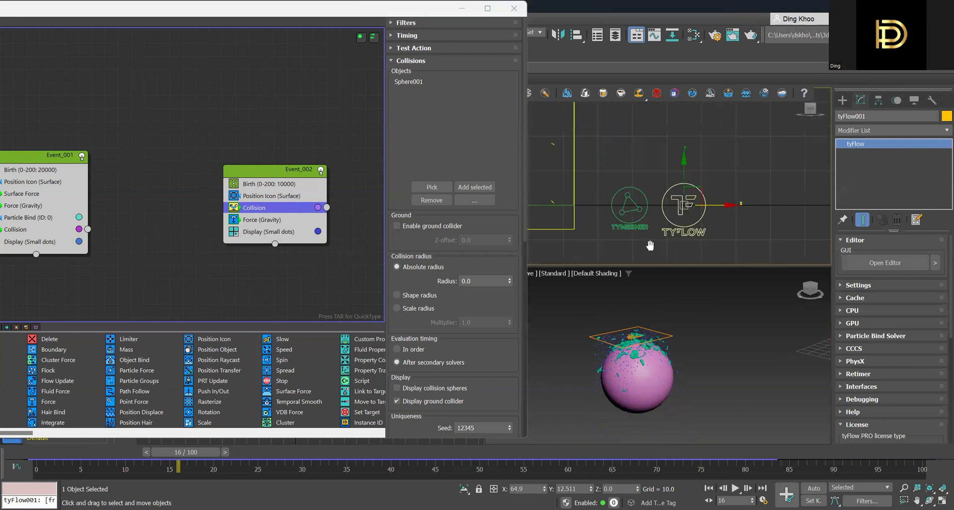
pyautogui.click(844, 101)
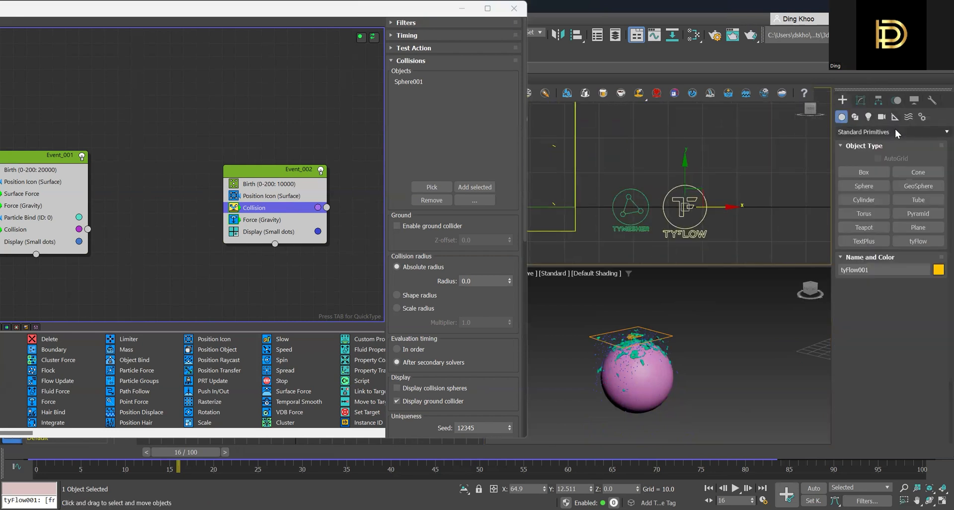
pyautogui.click(893, 116)
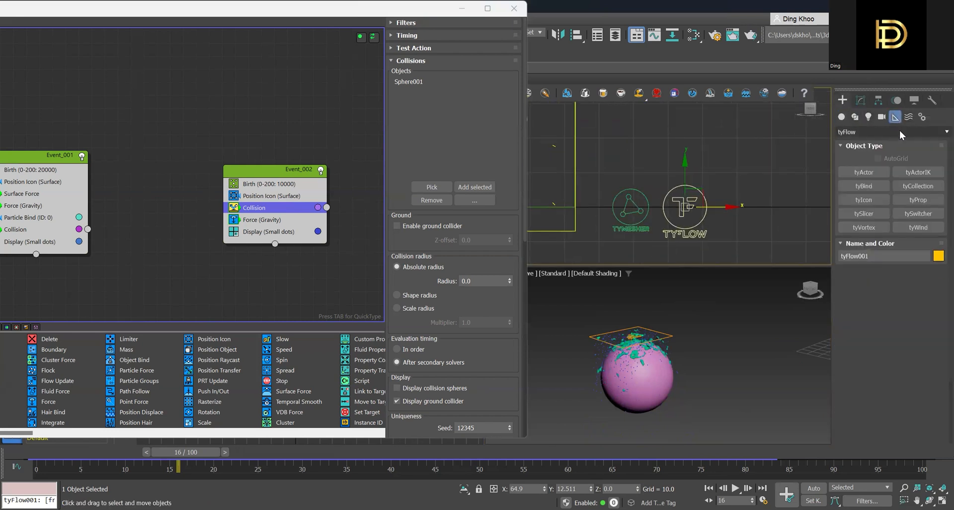
pyautogui.click(899, 132)
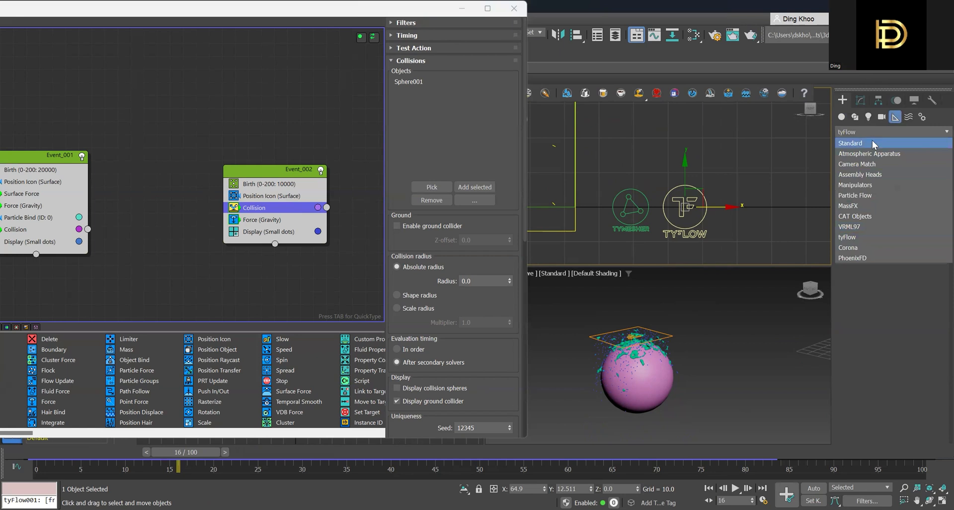
pyautogui.click(842, 116)
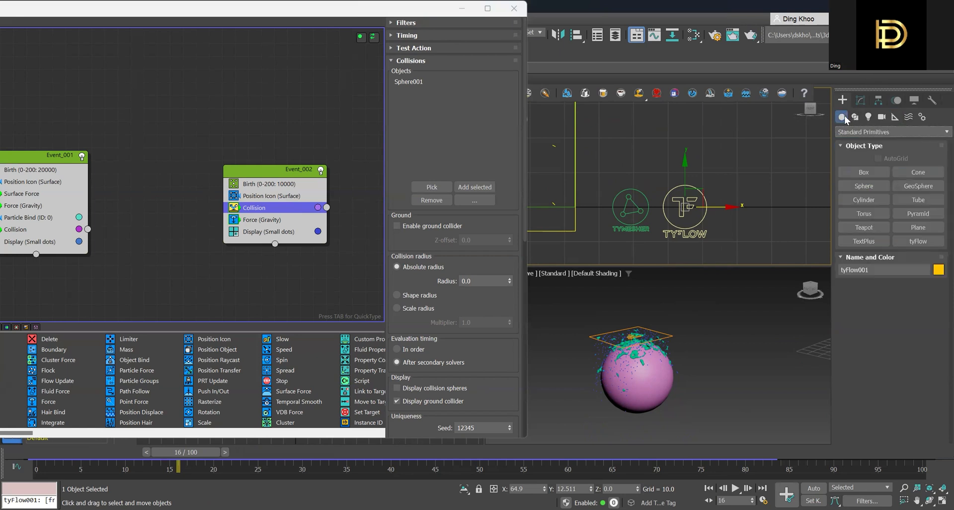
pyautogui.click(871, 132)
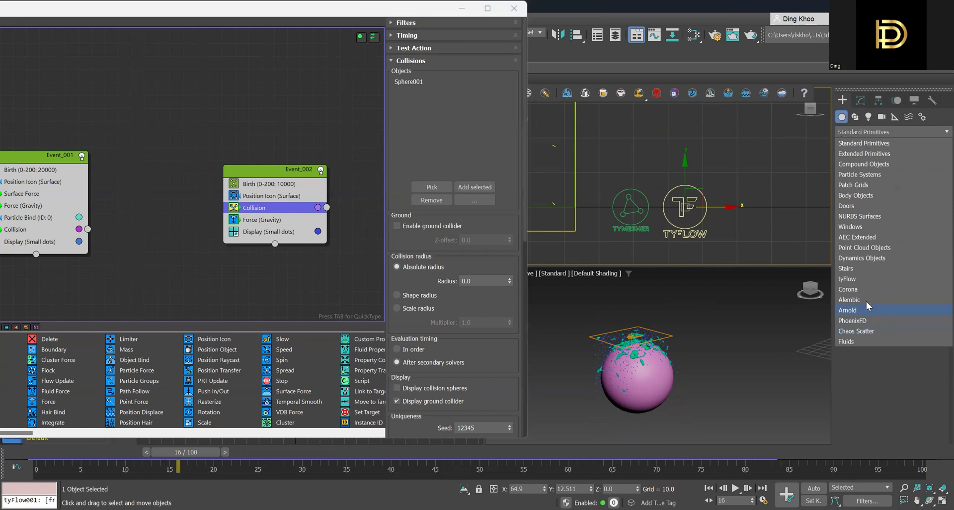
pyautogui.click(868, 279)
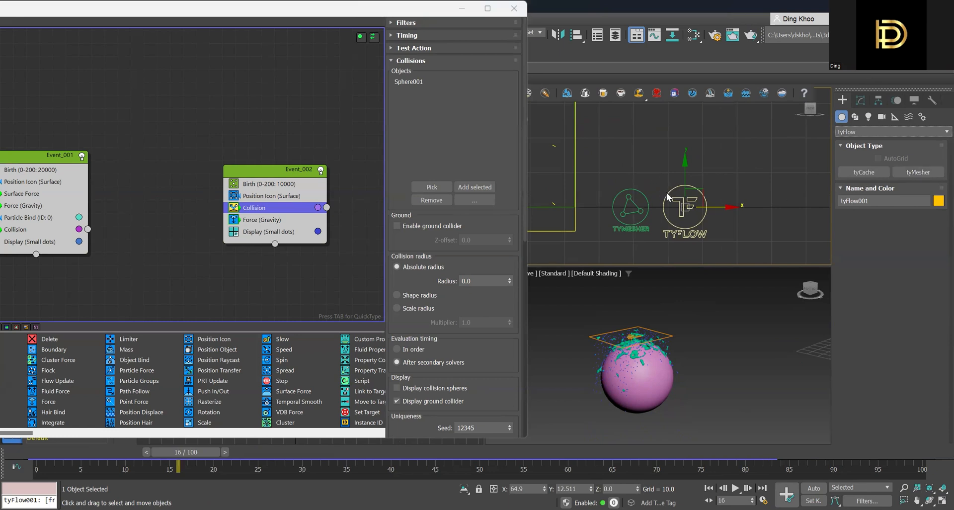
# - Select the existing tyMesher icon and examine its list of input objects and particles
pyautogui.click(643, 195)
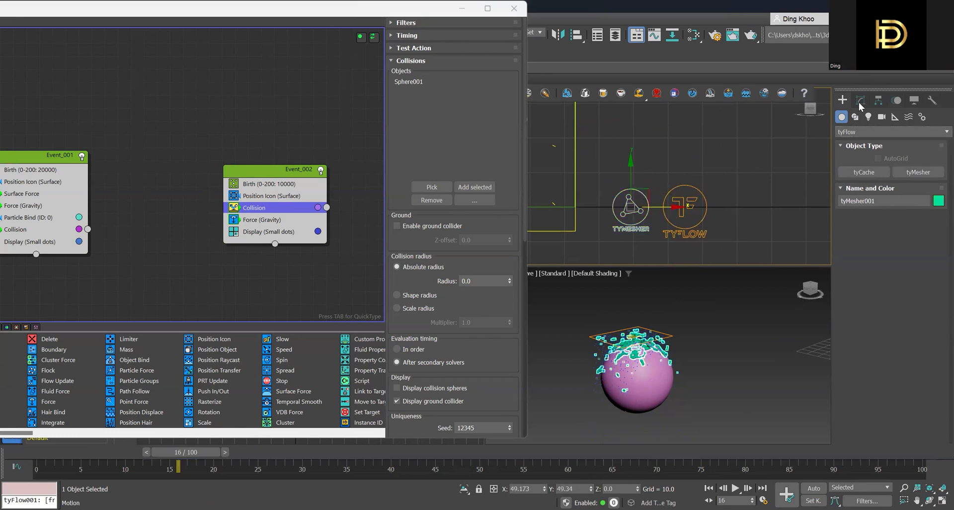
pyautogui.click(860, 102)
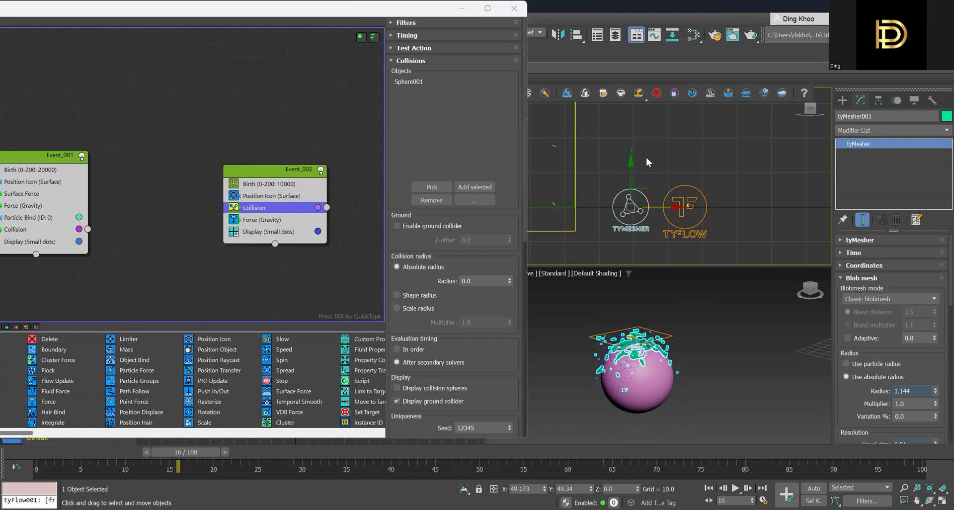
pyautogui.moveTo(950, 256); pyautogui.dragTo(949, 220)
pyautogui.click(843, 240)
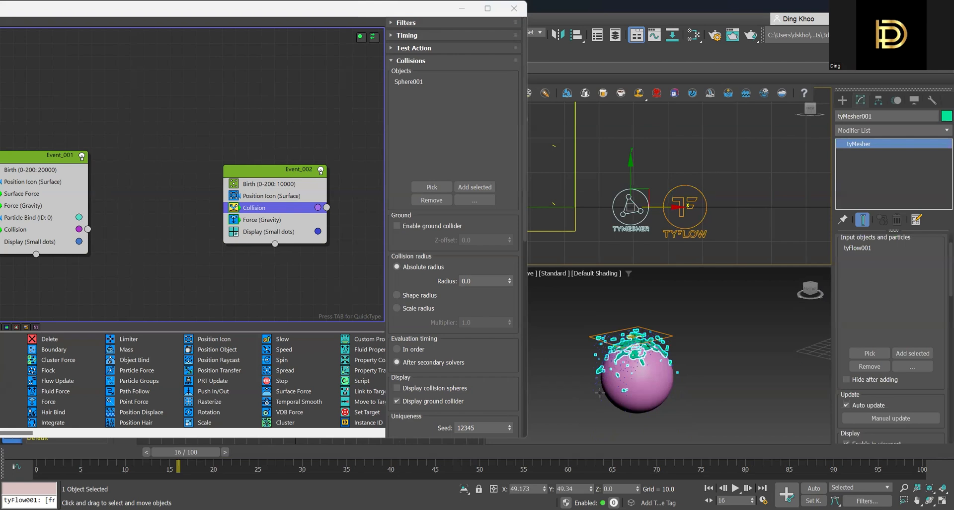
# - Scrub the animation from the start to frame 26, examining how the meshed particles flow over the sphere
pyautogui.scroll(4, 641, 355)
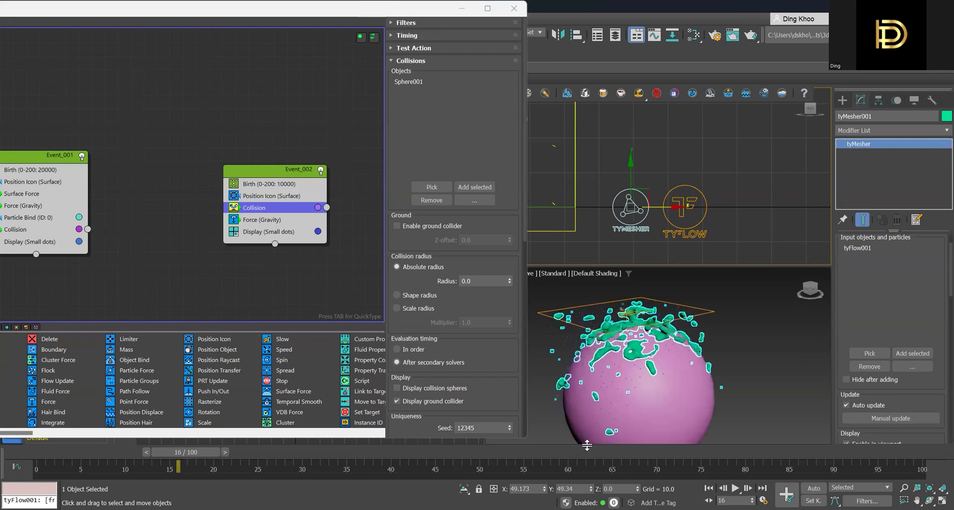
pyautogui.moveTo(212, 450); pyautogui.dragTo(391, 458)
pyautogui.moveTo(479, 458); pyautogui.dragTo(12, 452)
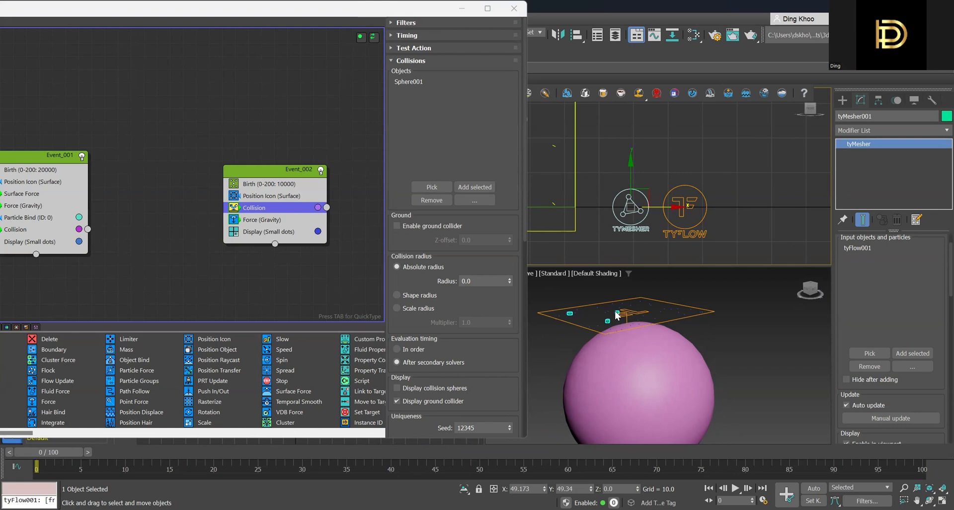
pyautogui.click(617, 349)
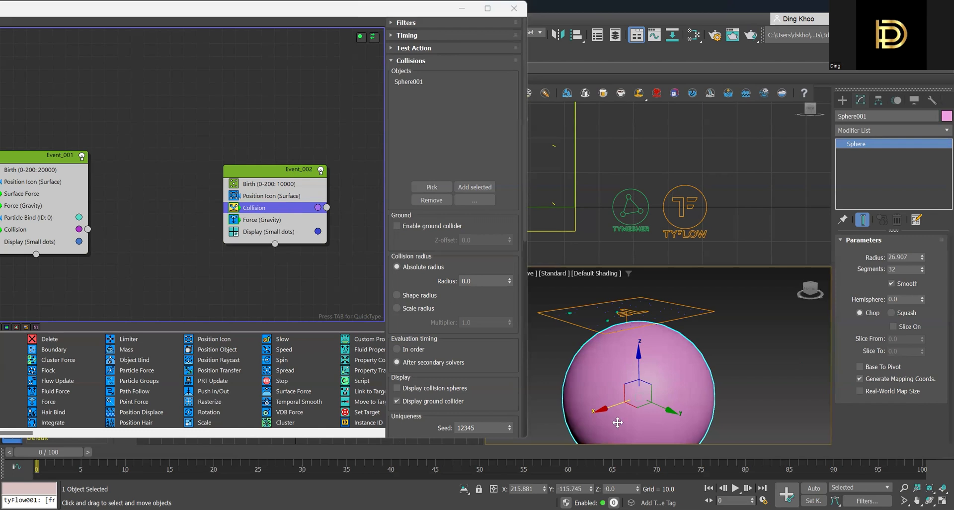
pyautogui.moveTo(64, 452); pyautogui.dragTo(291, 470)
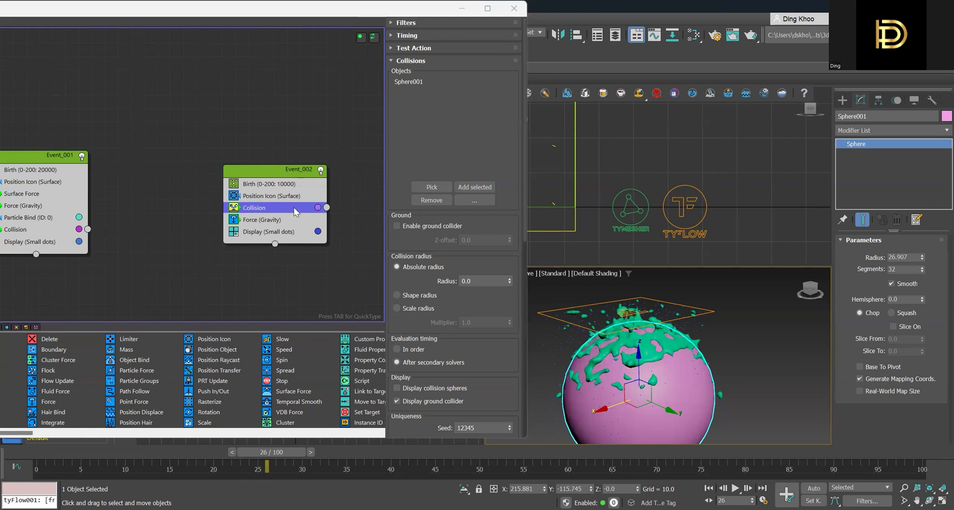
# - Add a Particle Bind operator next to the Collision operator in Event_002
pyautogui.click(276, 222)
pyautogui.click(280, 208)
pyautogui.press('Tab')
pyautogui.write('pa')
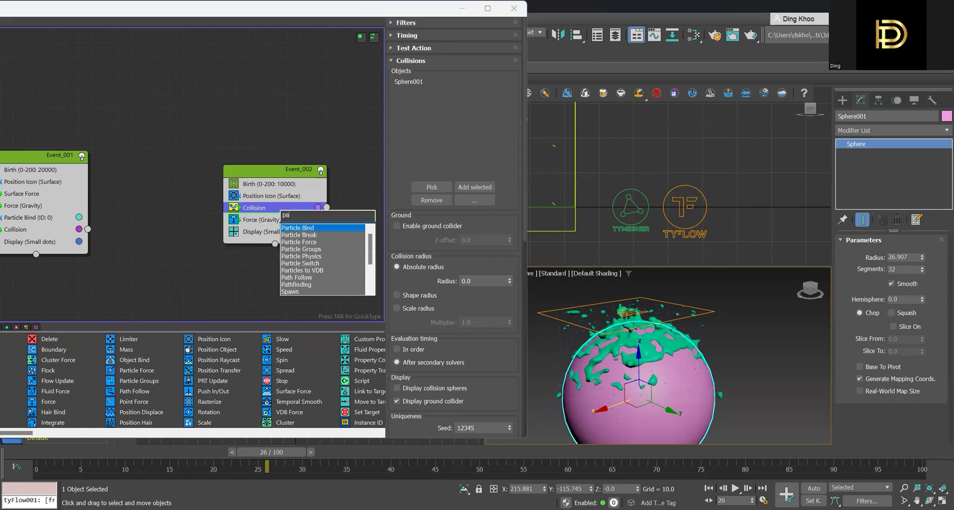
pyautogui.write('rt')
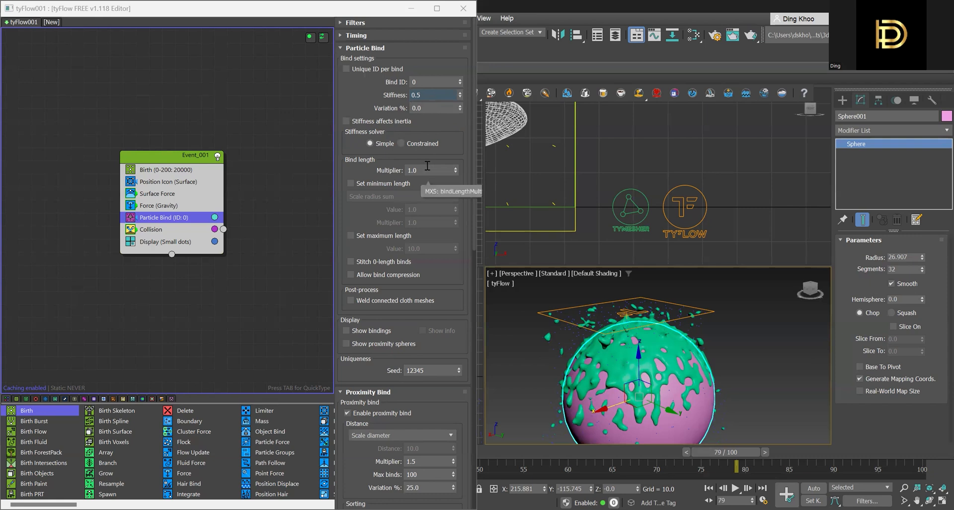
# - Set the stiffness of Event_001's Particle Bind to 0.75 and review its bind-breaking settings and the Birth operator
pyautogui.click(430, 96)
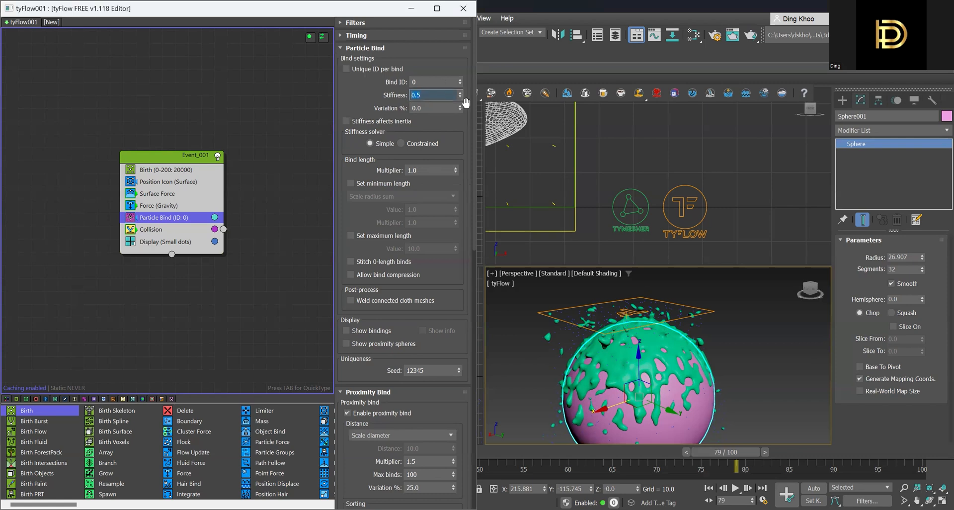
pyautogui.write('.75')
pyautogui.moveTo(472, 156); pyautogui.dragTo(470, 342)
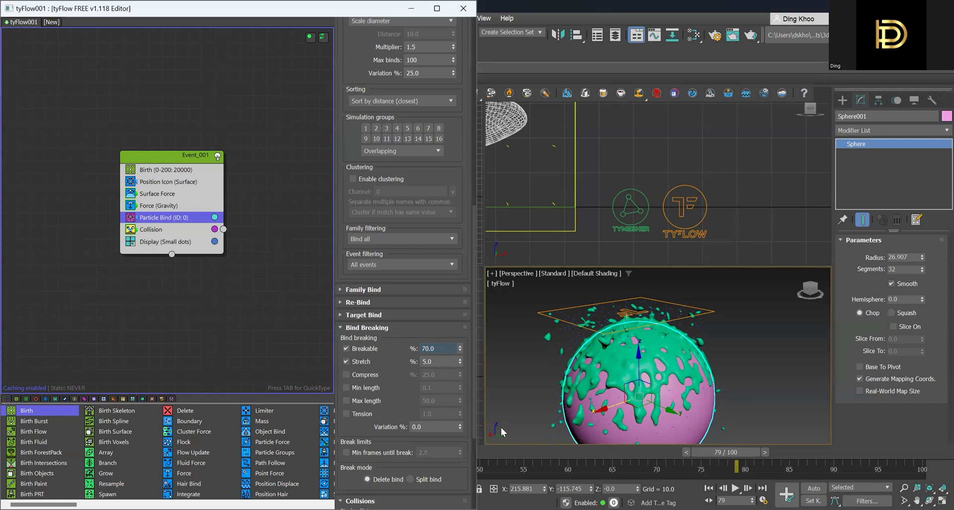
pyautogui.click(189, 168)
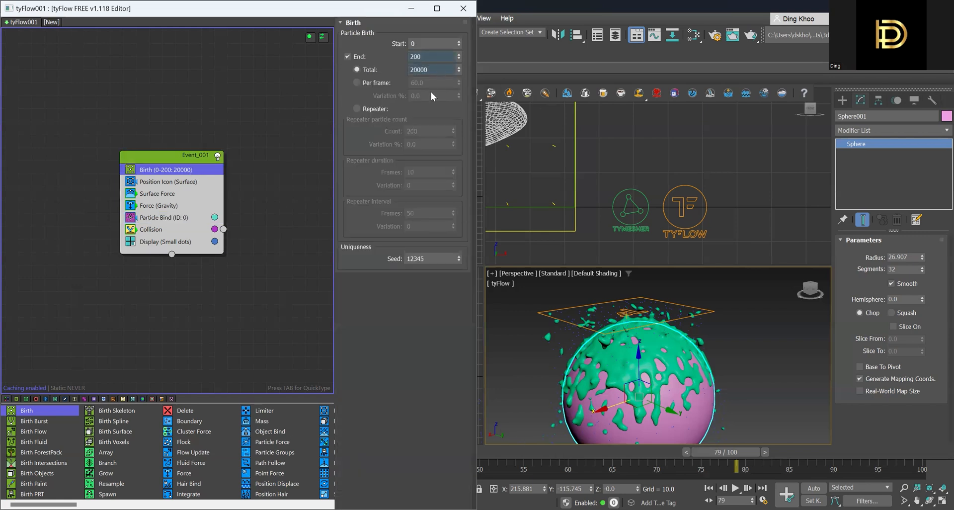